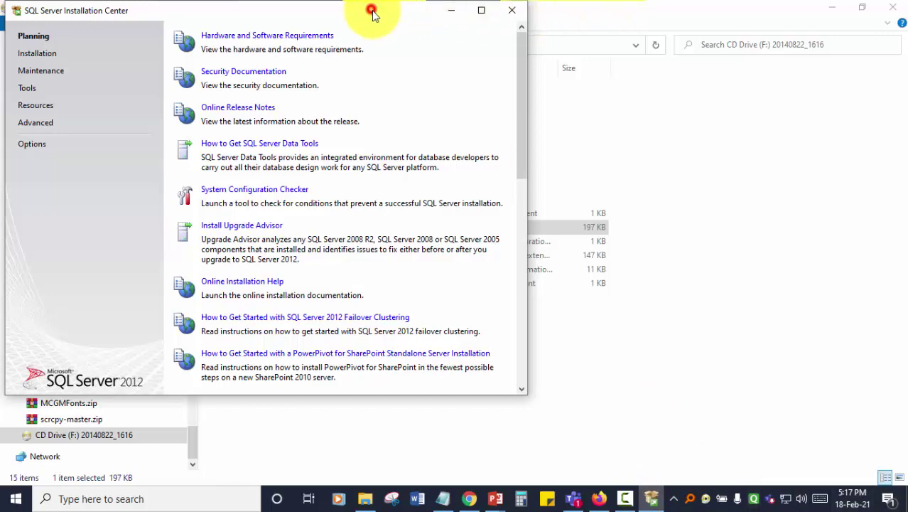
# Launch a new SQL Server stand-alone installation from the maximized Installation Center
pyautogui.moveTo(374, 14); pyautogui.dragTo(446, 40)
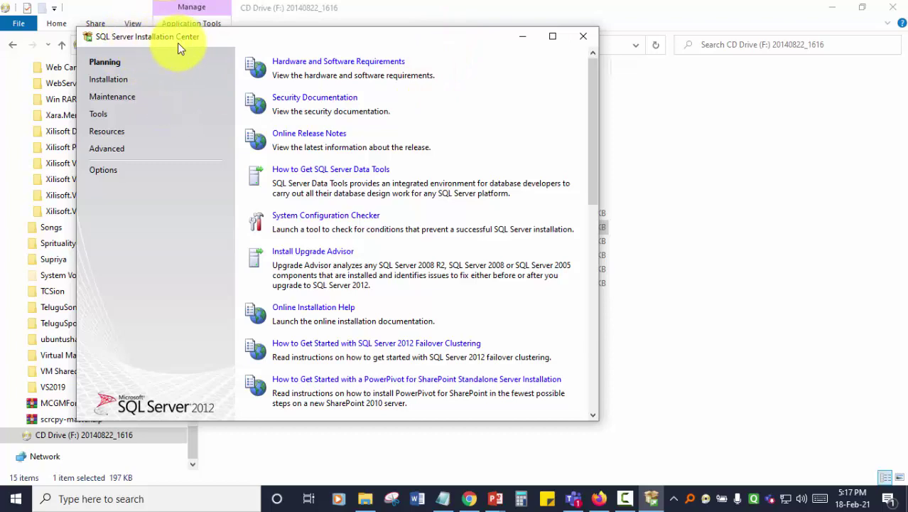
pyautogui.click(560, 41)
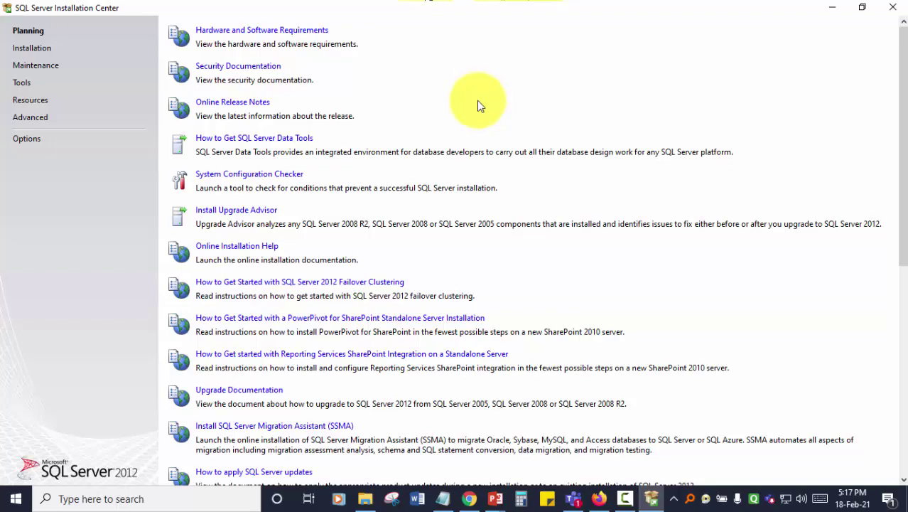
pyautogui.scroll(-6, 478, 104)
pyautogui.scroll(6, 486, 206)
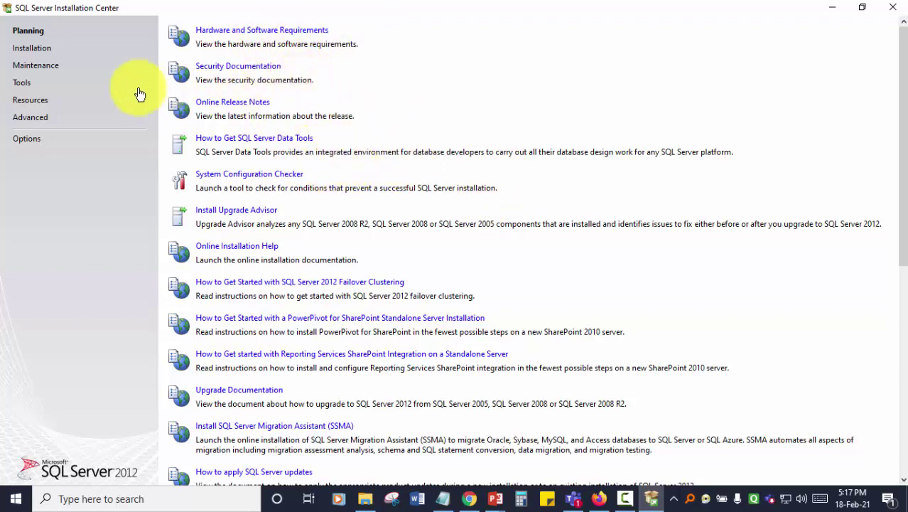
pyautogui.click(32, 50)
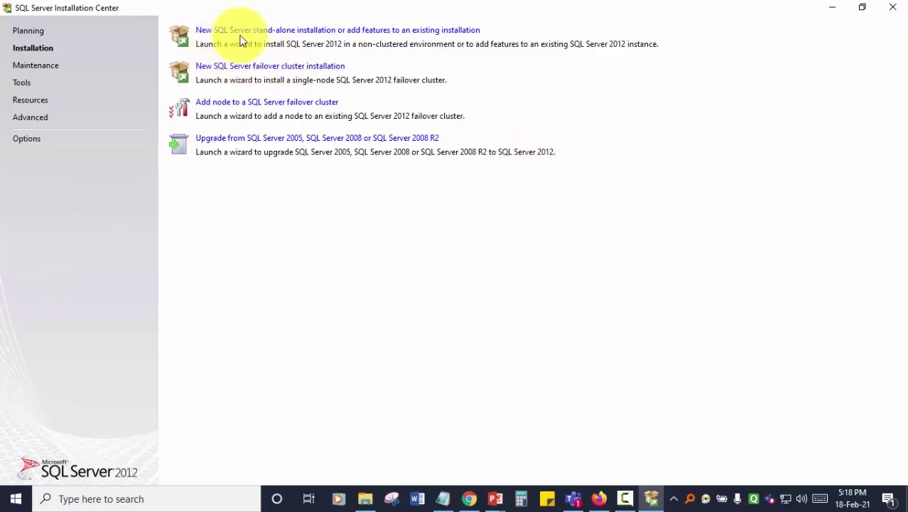
pyautogui.click(377, 32)
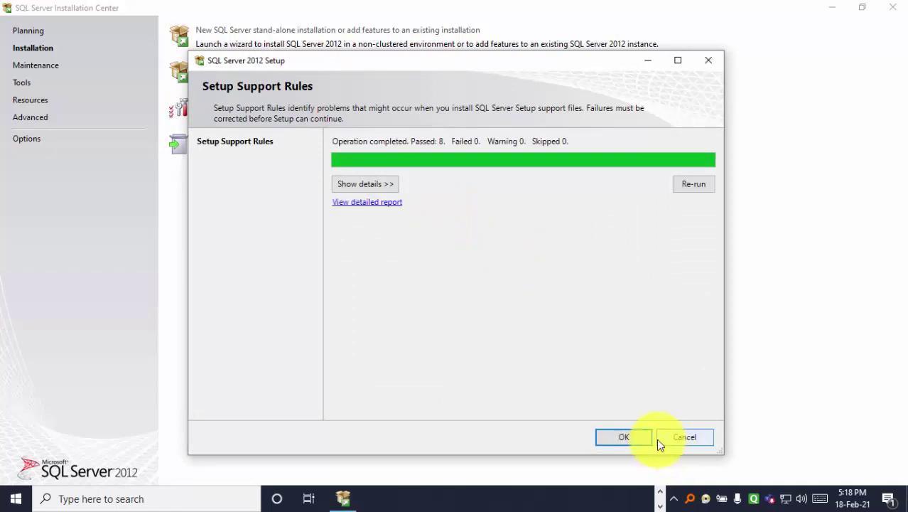
# Proceed past the setup support rules, keep the prefilled product key and accept the license terms
pyautogui.click(630, 437)
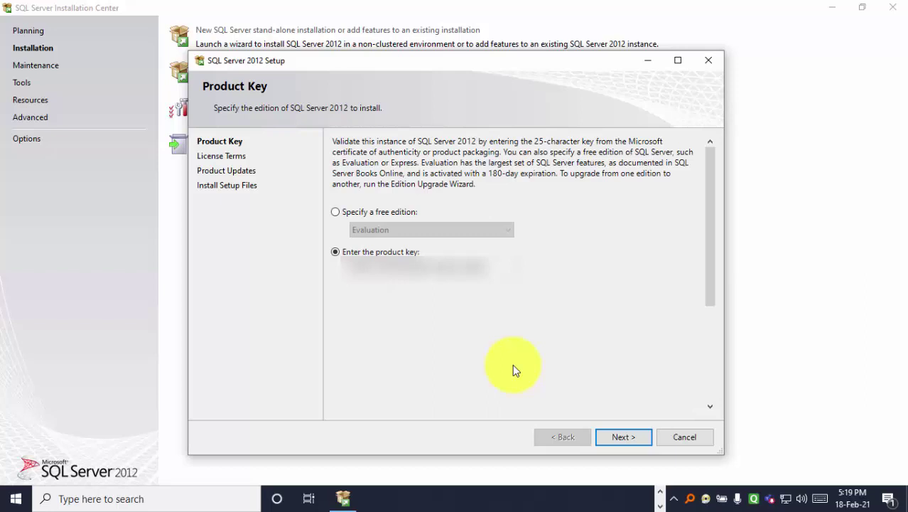
pyautogui.click(634, 444)
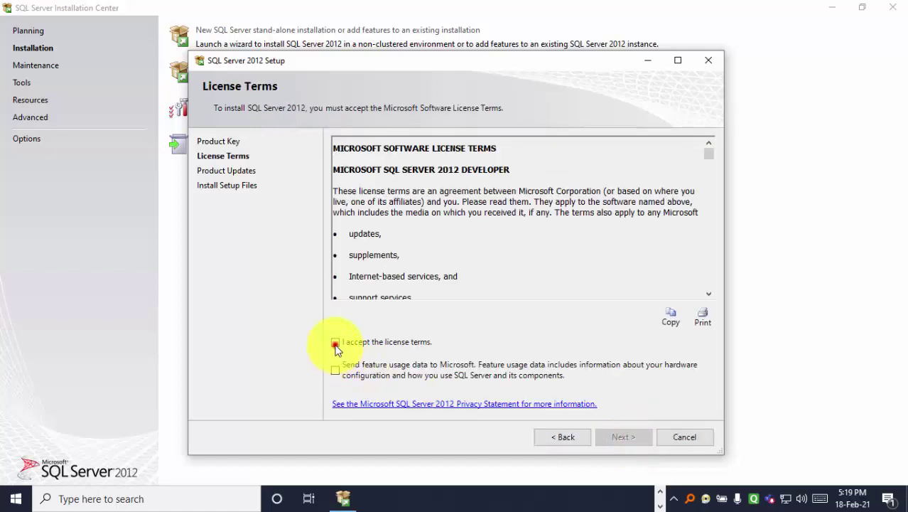
pyautogui.click(335, 344)
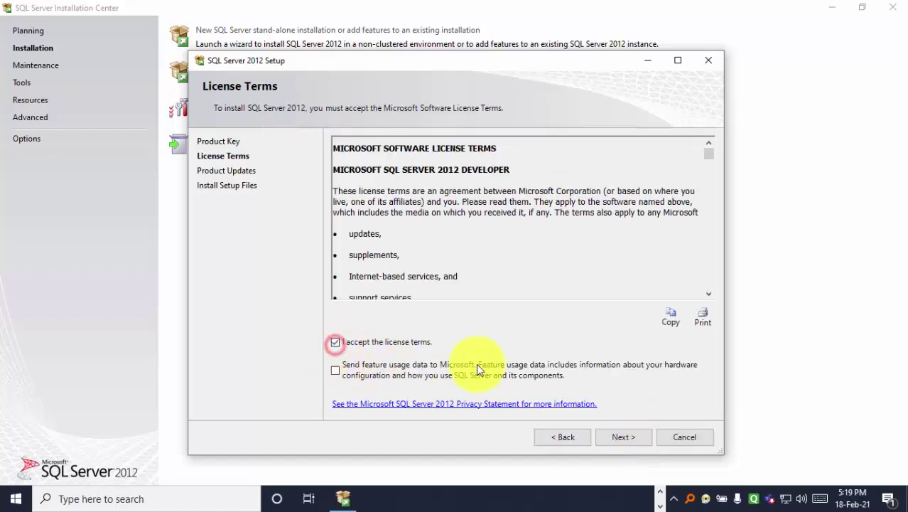
pyautogui.click(632, 436)
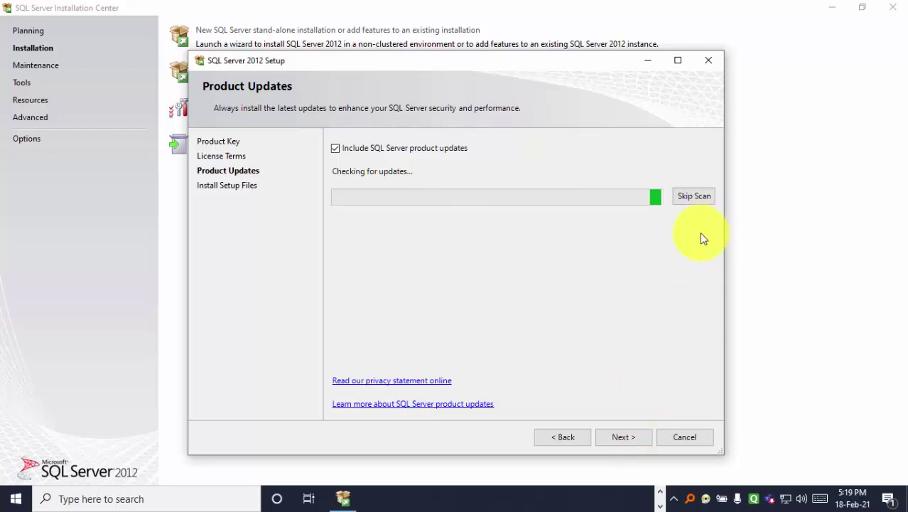
# Skip the product update scan and install the setup files, acknowledging the restart notice
pyautogui.click(692, 193)
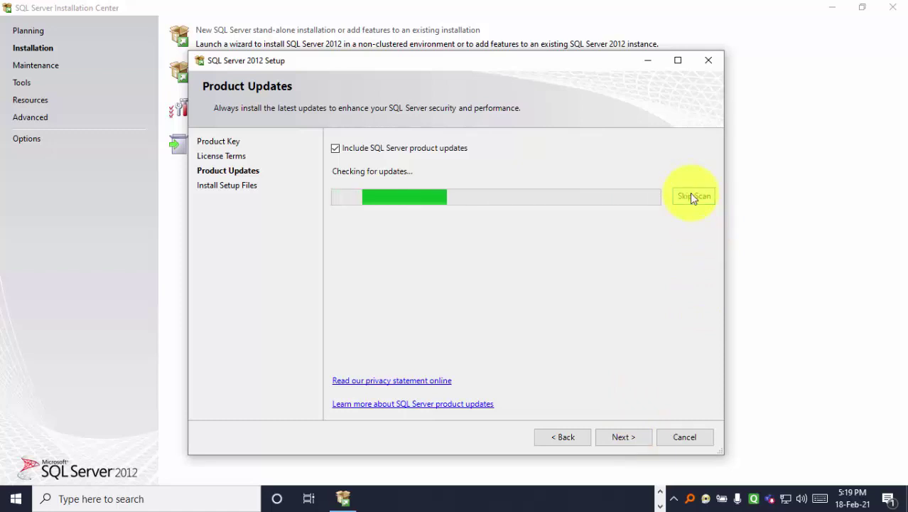
pyautogui.click(691, 194)
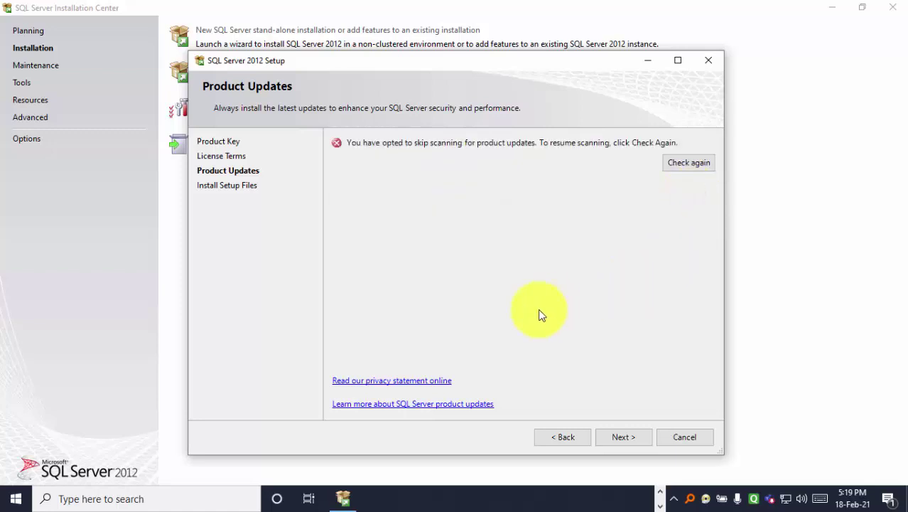
pyautogui.click(615, 430)
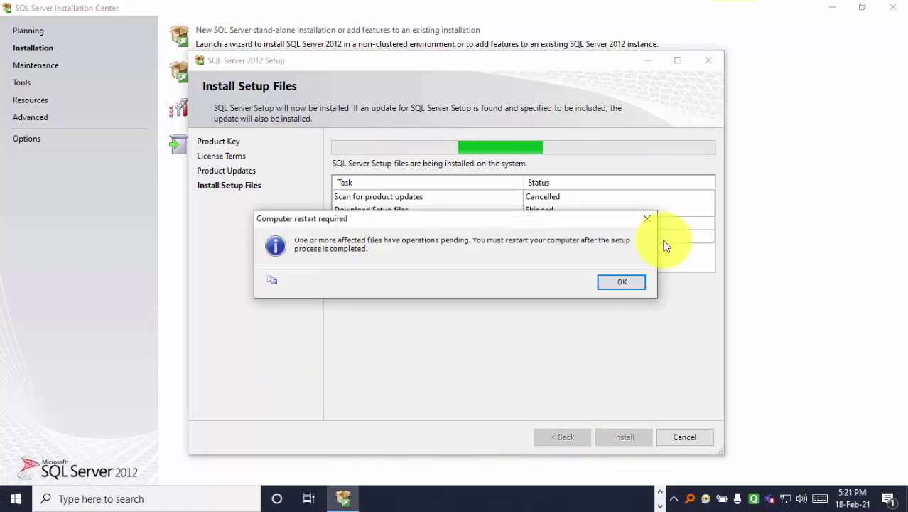
pyautogui.click(621, 284)
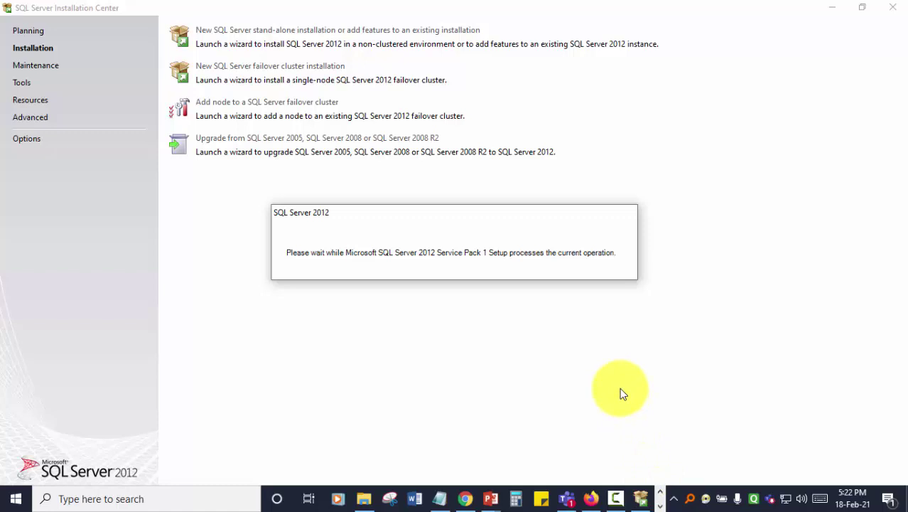
# Continue past the second support rules check and keep SQL Server Feature Installation as the setup role
pyautogui.moveTo(644, 503)
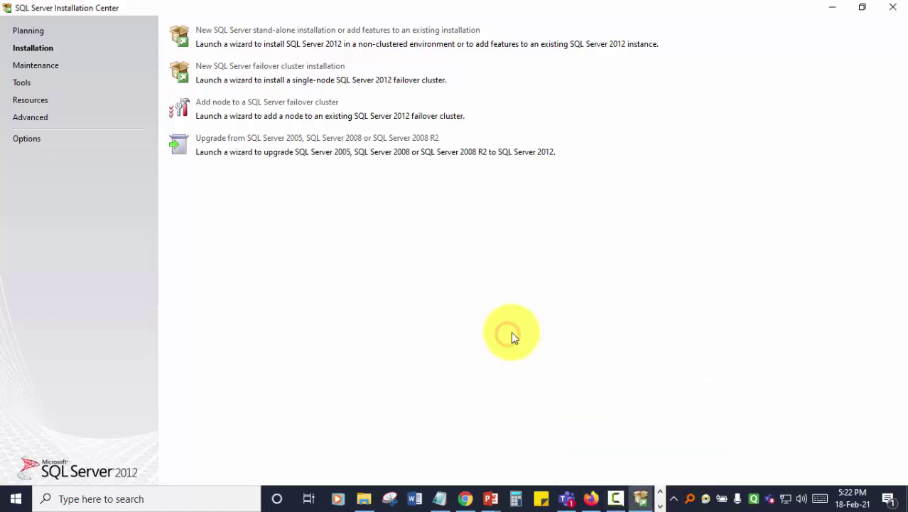
pyautogui.click(663, 495)
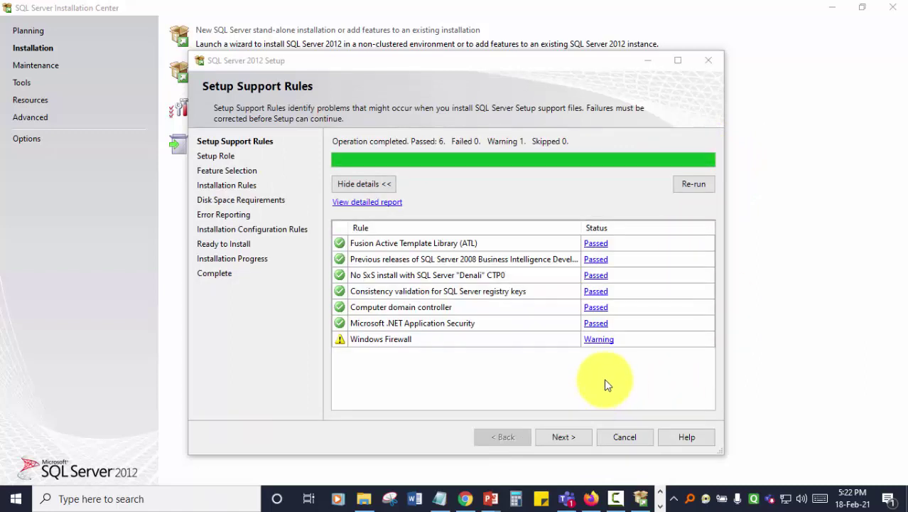
pyautogui.click(569, 438)
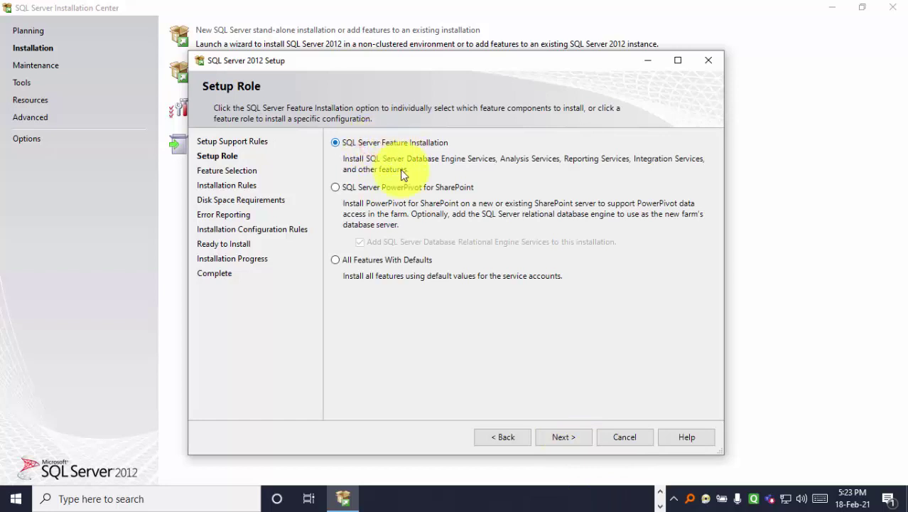
pyautogui.click(565, 439)
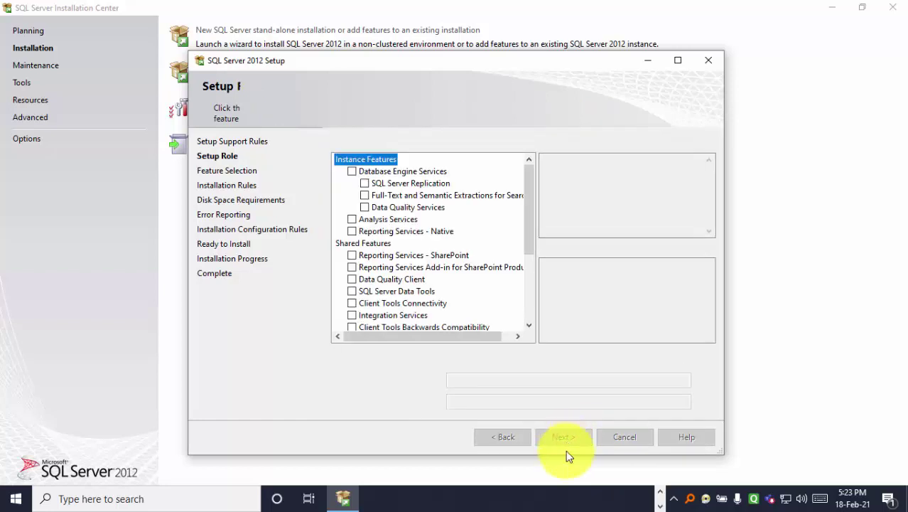
# Select all instance features: Database Engine Services with its three sub-features, Analysis Services and Reporting Services - Native
pyautogui.click(353, 172)
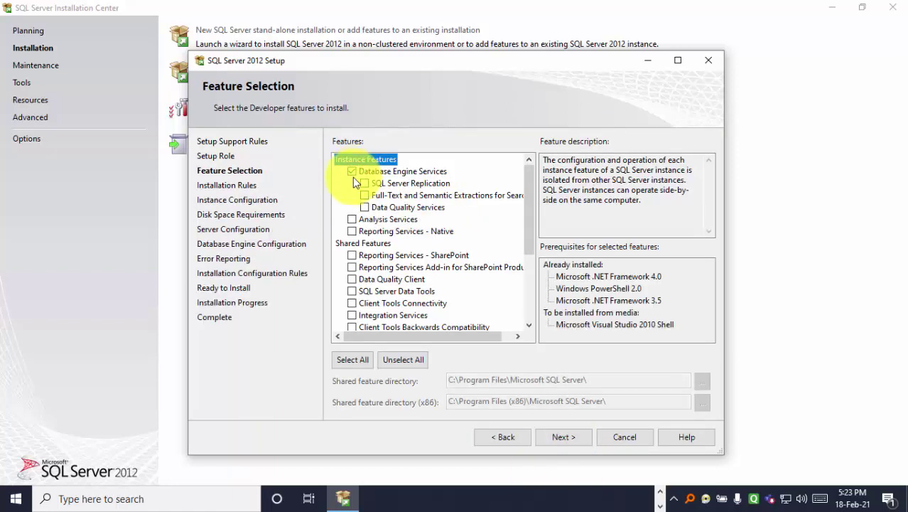
pyautogui.click(366, 183)
pyautogui.click(365, 195)
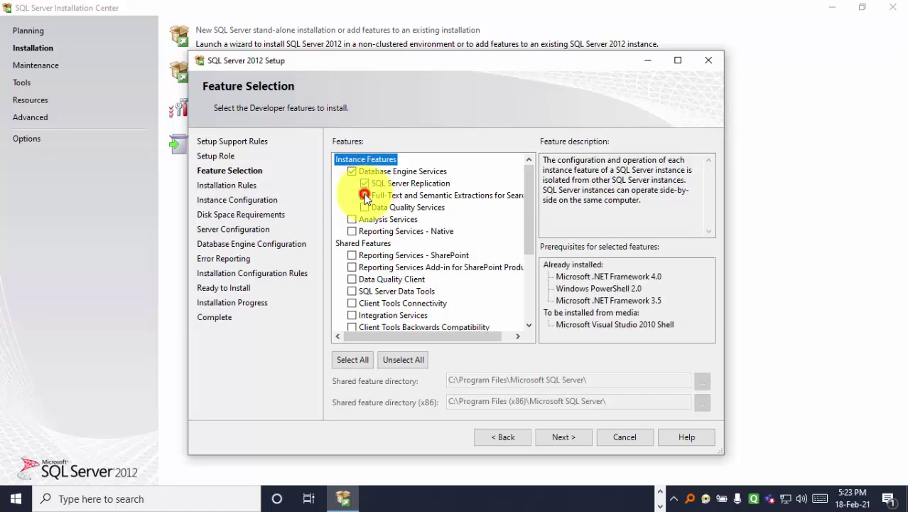
pyautogui.click(366, 207)
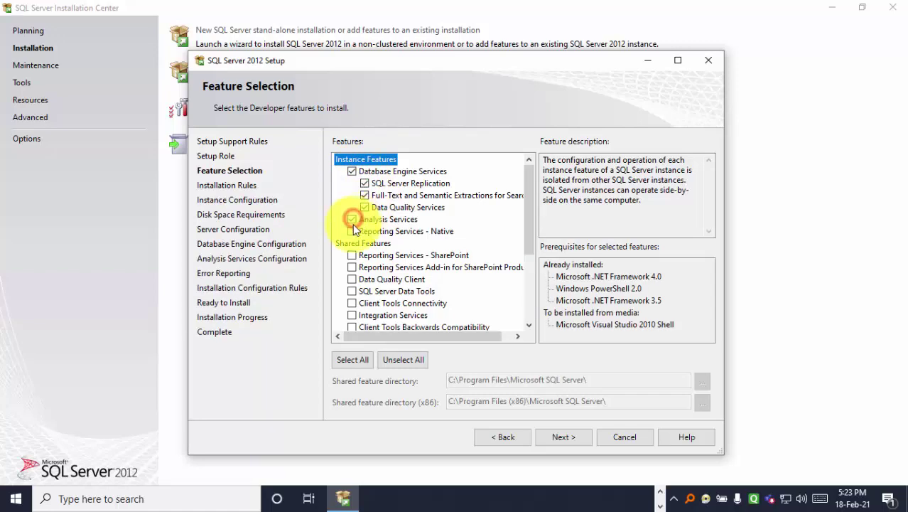
pyautogui.click(353, 231)
# Include Management Tools - Basic together with Management Tools - Complete among the shared features
pyautogui.scroll(-3, 412, 233)
pyautogui.scroll(-1, 412, 233)
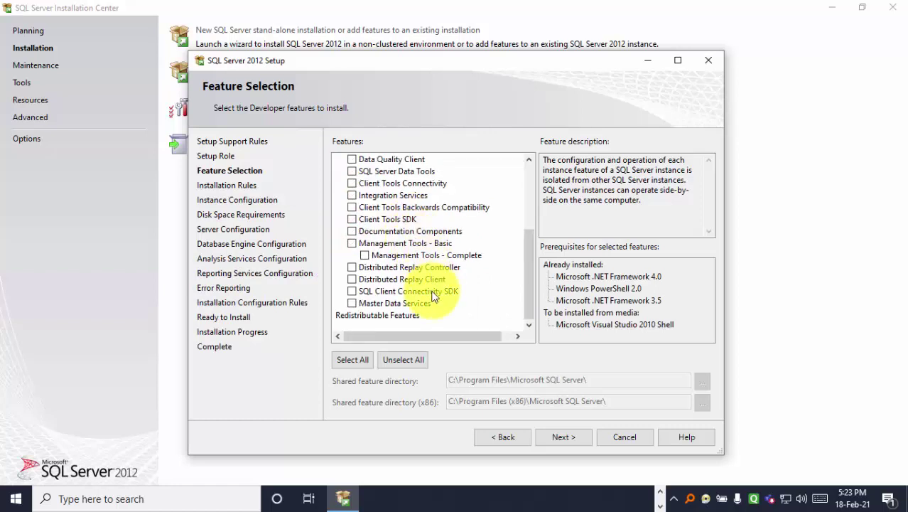
pyautogui.scroll(1, 427, 289)
pyautogui.scroll(1, 427, 290)
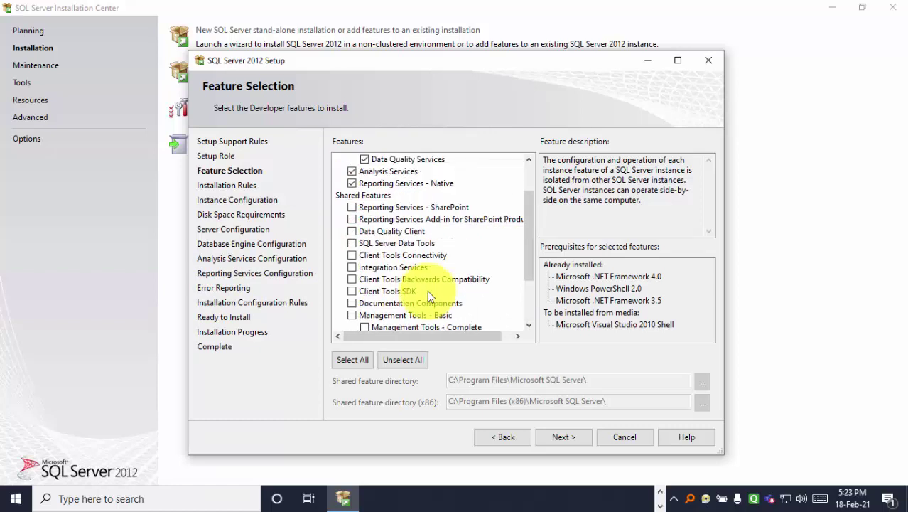
pyautogui.scroll(-2, 416, 278)
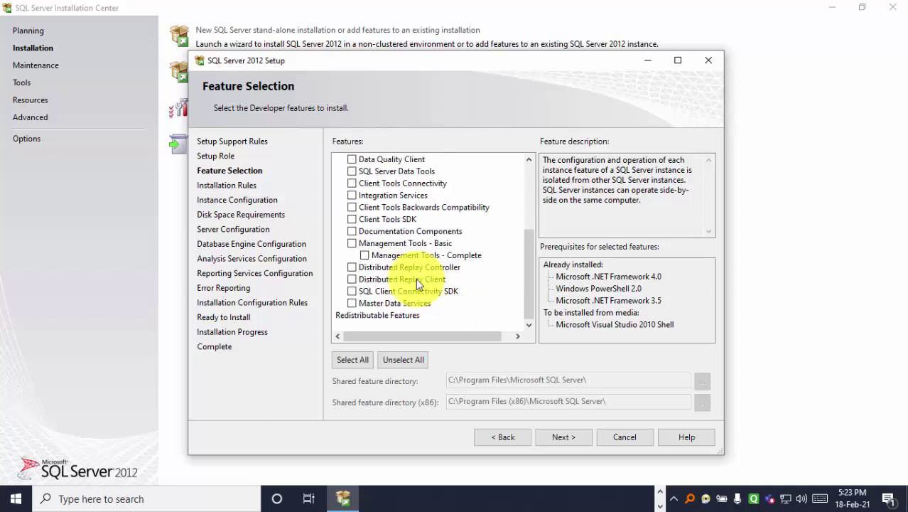
pyautogui.click(351, 243)
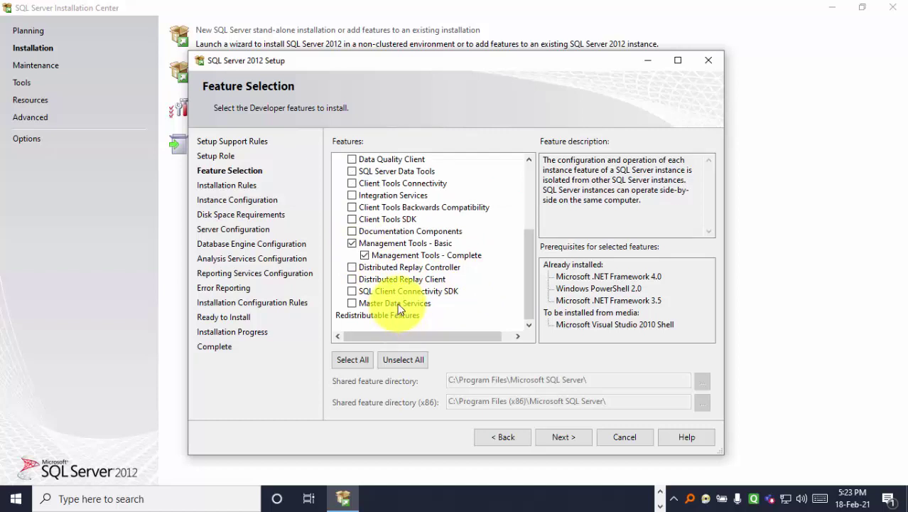
# Include Reporting Services - SharePoint, its SharePoint add-in, Data Quality Client, SQL Server Data Tools and Client Tools Connectivity
pyautogui.scroll(3, 397, 302)
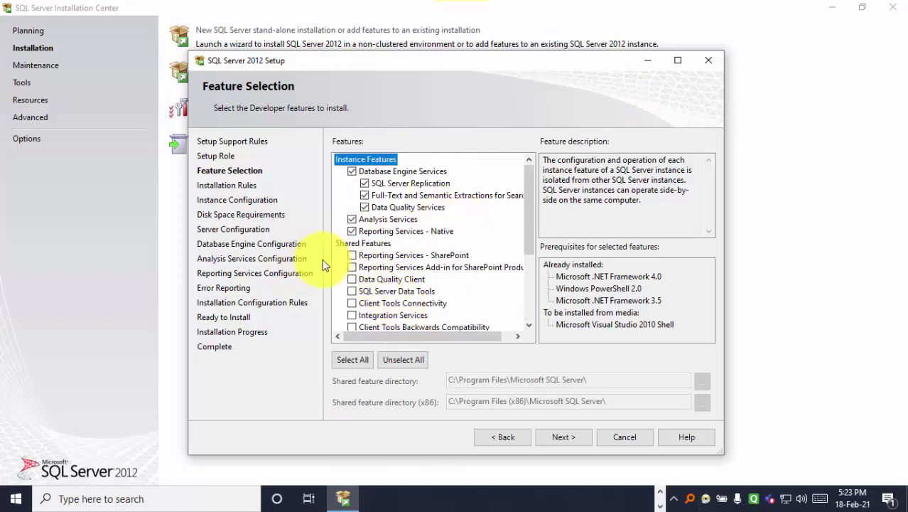
pyautogui.click(352, 255)
pyautogui.click(352, 267)
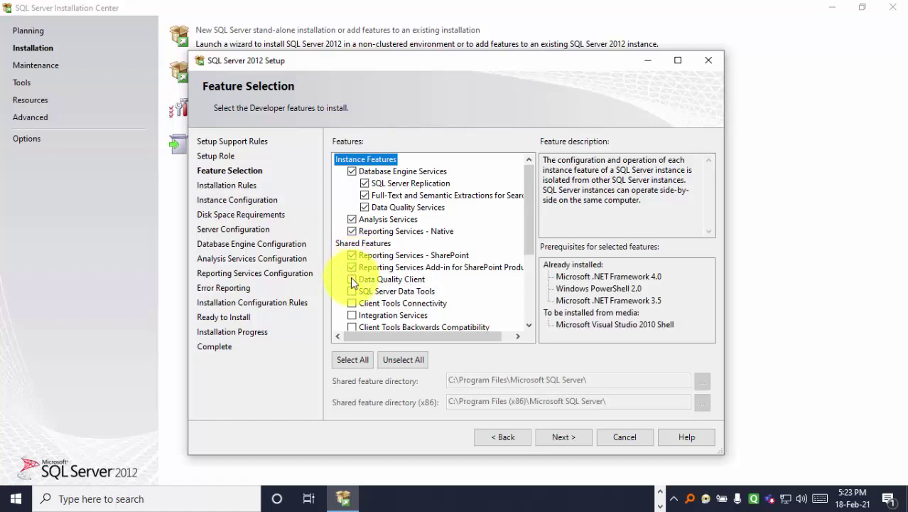
pyautogui.click(352, 279)
pyautogui.click(351, 291)
pyautogui.click(352, 303)
# Include Integration Services, Client Tools Backwards Compatibility, Client Tools SDK and Documentation Components in the shared features
pyautogui.scroll(-2, 361, 299)
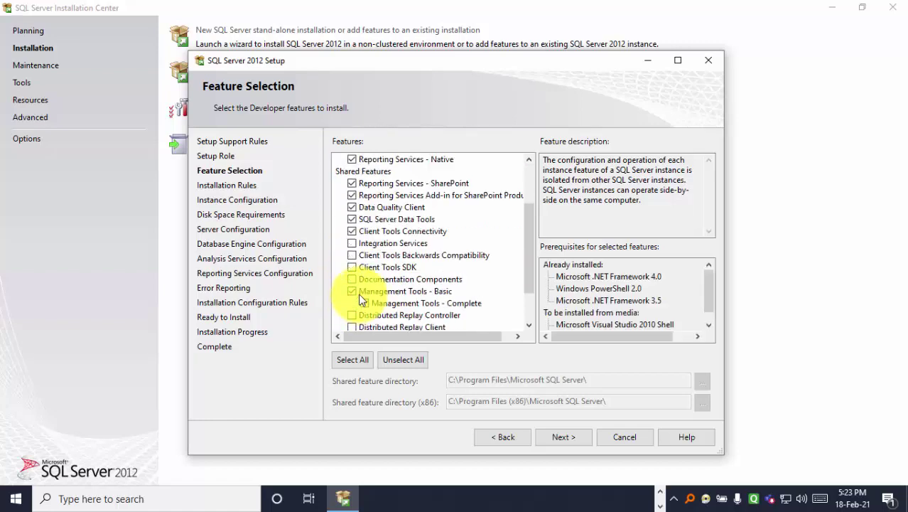
pyautogui.click(351, 242)
pyautogui.click(348, 255)
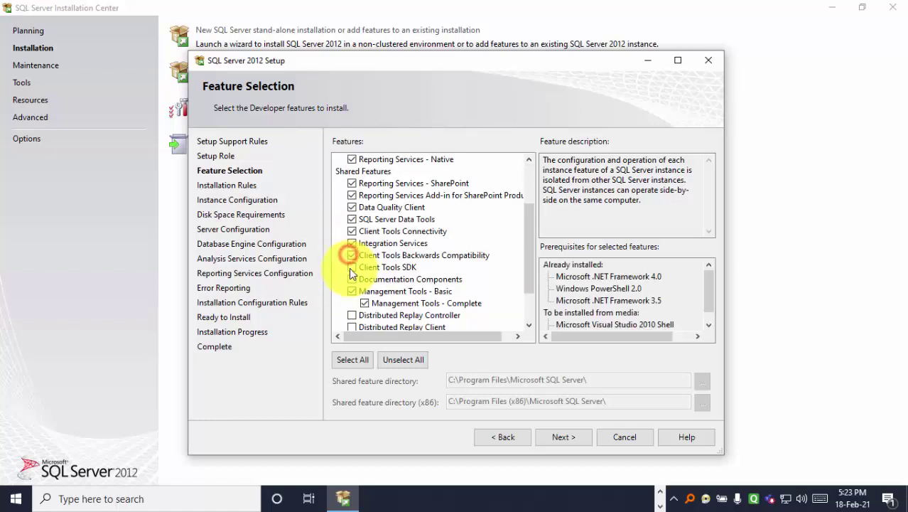
pyautogui.click(351, 267)
pyautogui.click(352, 280)
# Include Distributed Replay Controller and Client, SQL Client Connectivity SDK and Master Data Services, and submit the feature selection
pyautogui.scroll(-2, 350, 277)
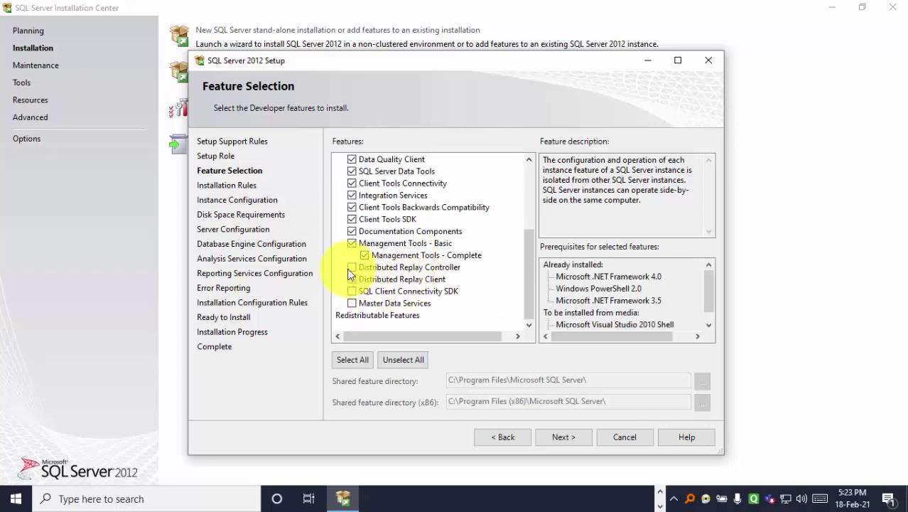
pyautogui.click(348, 268)
pyautogui.click(351, 279)
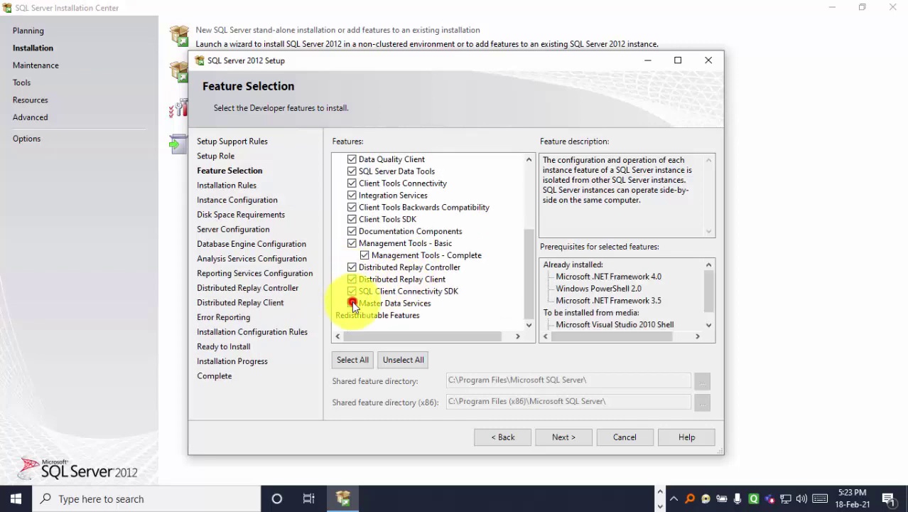
pyautogui.click(352, 303)
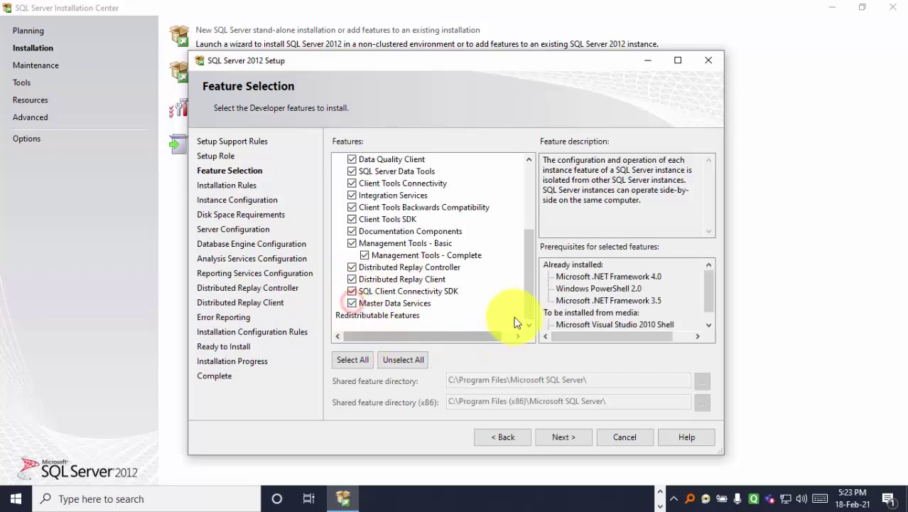
pyautogui.click(563, 438)
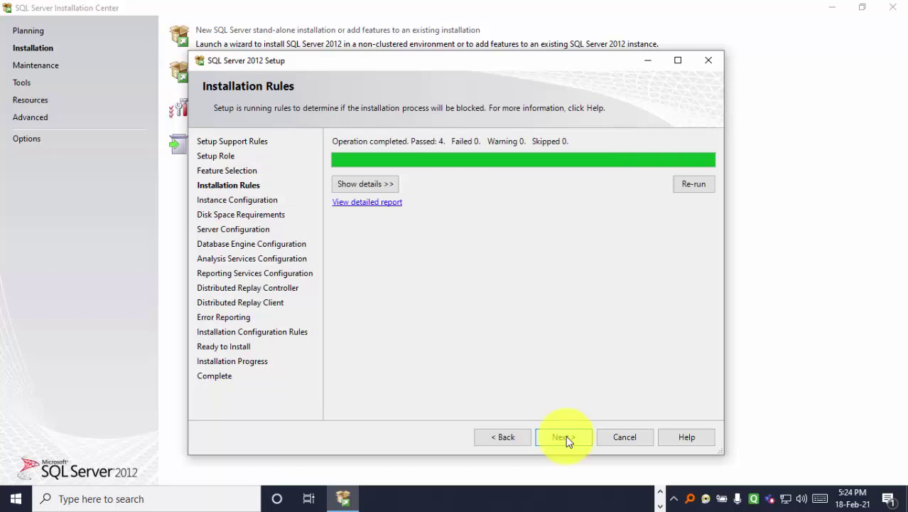
# Continue past the installation rules and accept the default instance with instance ID MSSQLSERVER and the default root directory
pyautogui.click(565, 437)
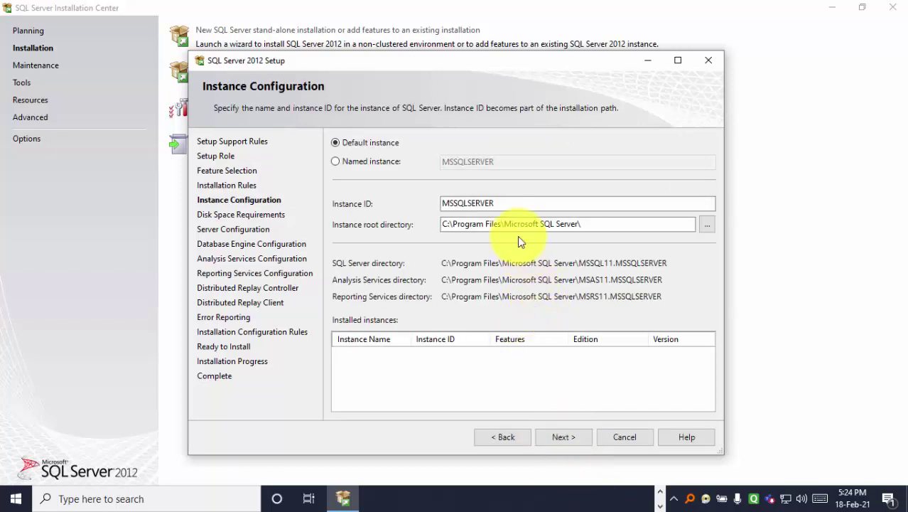
pyautogui.click(472, 206)
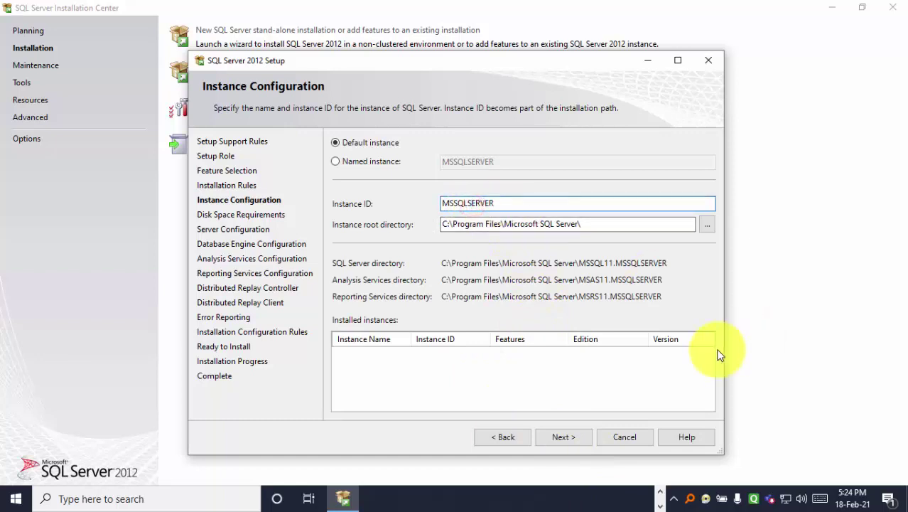
pyautogui.doubleClick(479, 202)
pyautogui.click(502, 203)
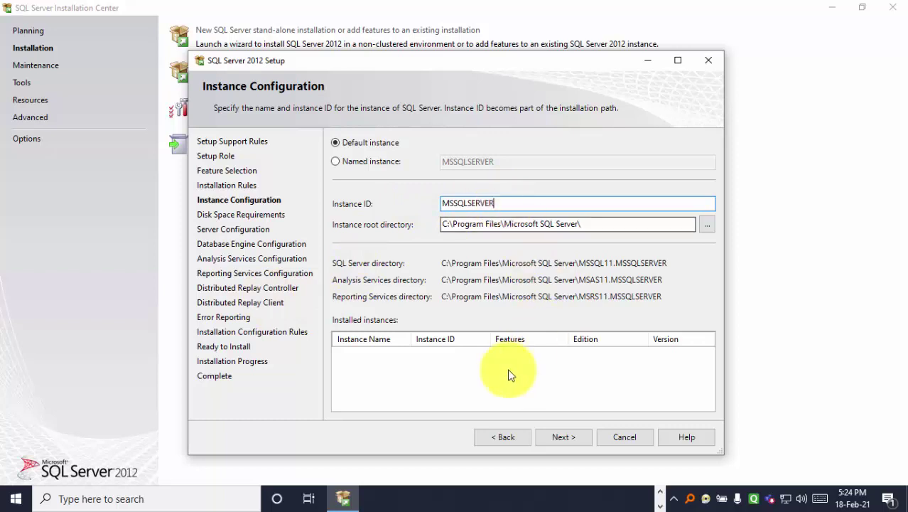
pyautogui.click(564, 436)
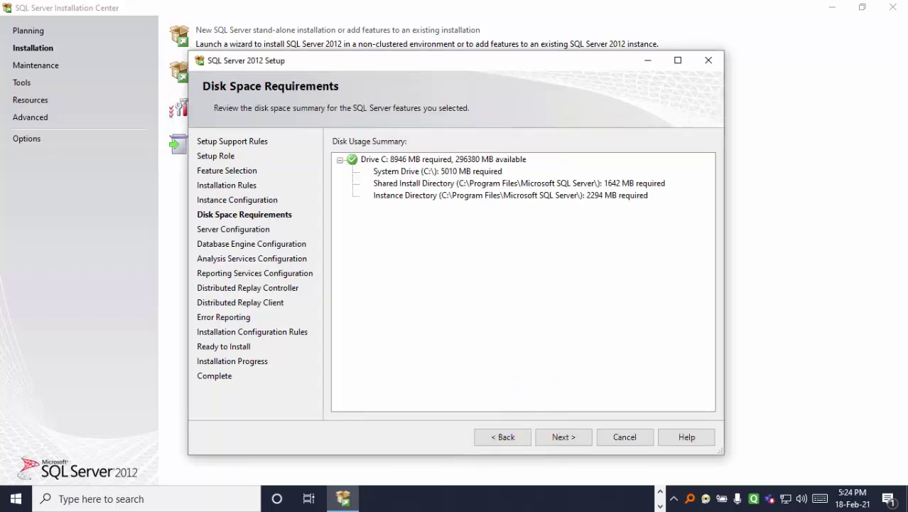
# Accept the disk space requirements and keep the default service accounts and startup types in the server configuration
pyautogui.click(558, 438)
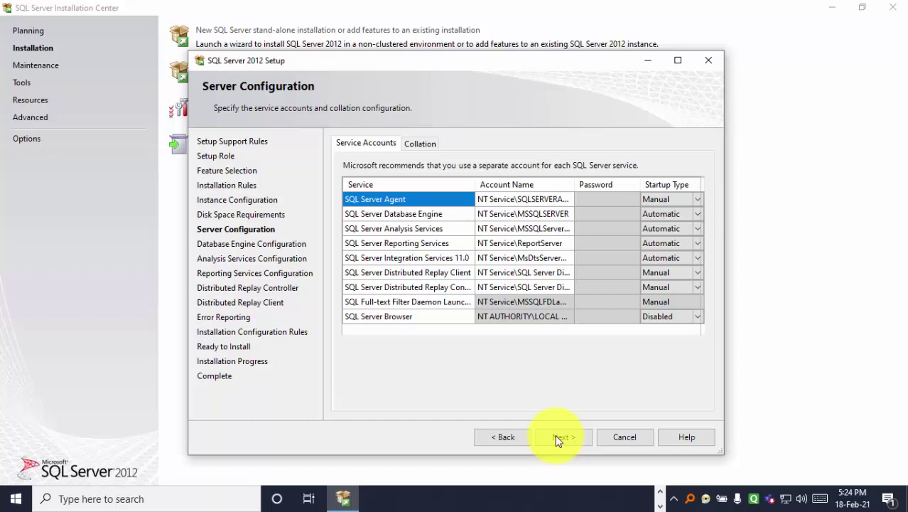
pyautogui.click(562, 438)
pyautogui.click(570, 441)
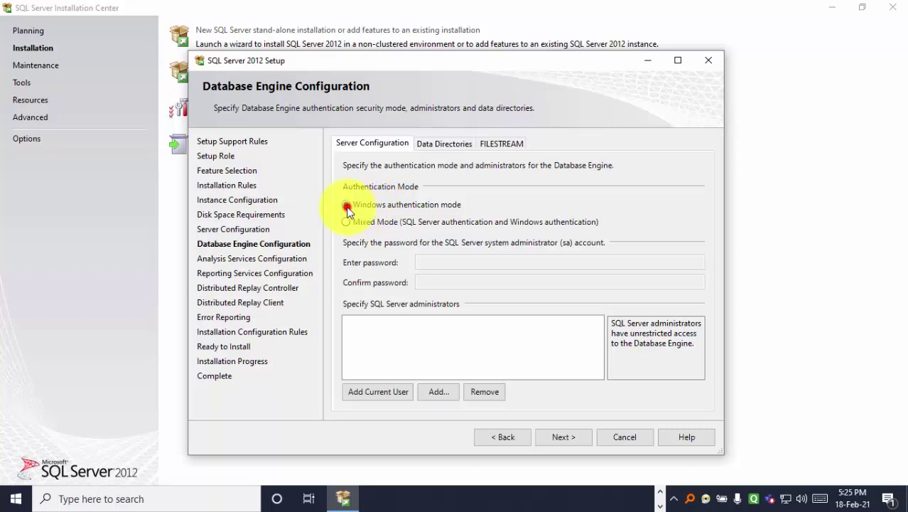
# Add the current user as SQL Server administrator for the Database Engine, using Windows authentication mode
pyautogui.click(383, 393)
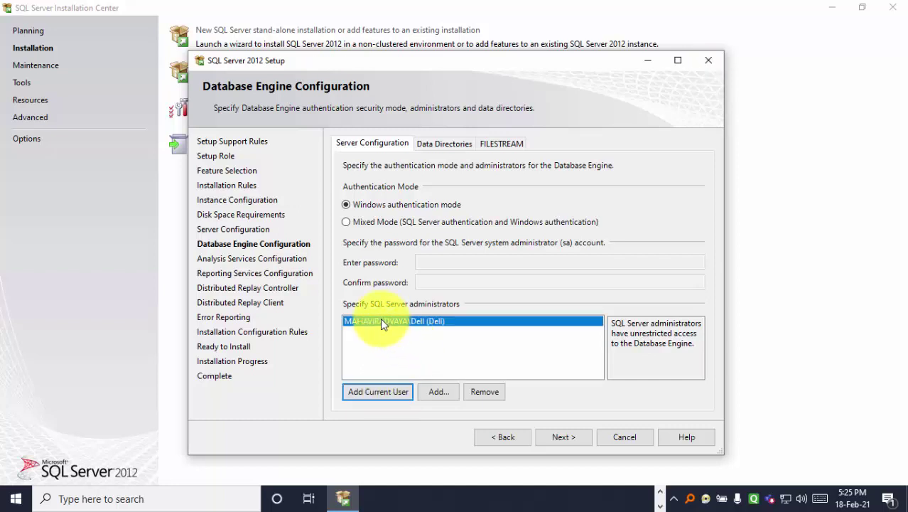
pyautogui.click(381, 322)
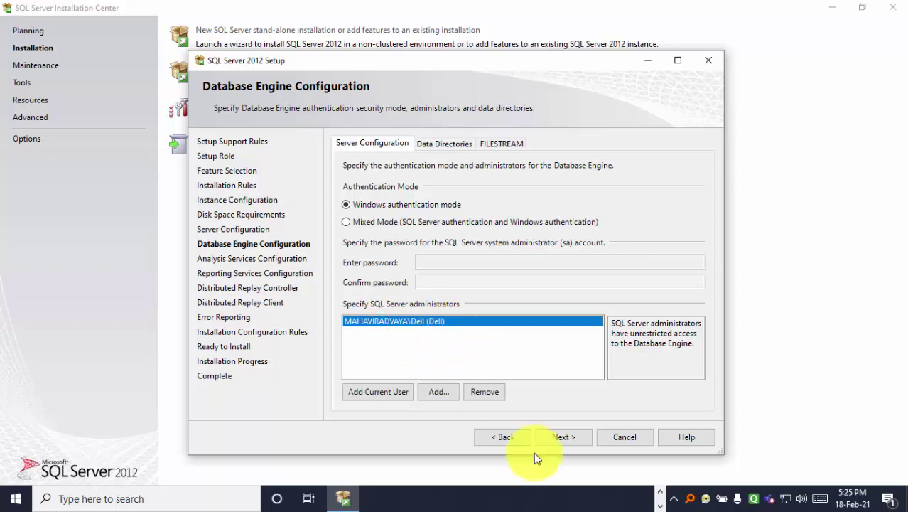
pyautogui.click(573, 437)
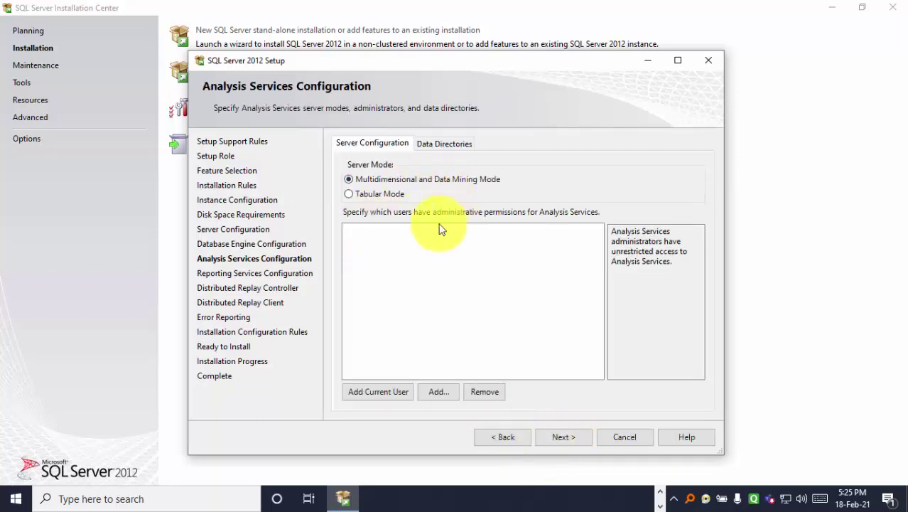
# Make the current user Analysis Services administrator in Multidimensional and Data Mining Mode, and accept Install and configure for native-mode Reporting Services
pyautogui.click(383, 392)
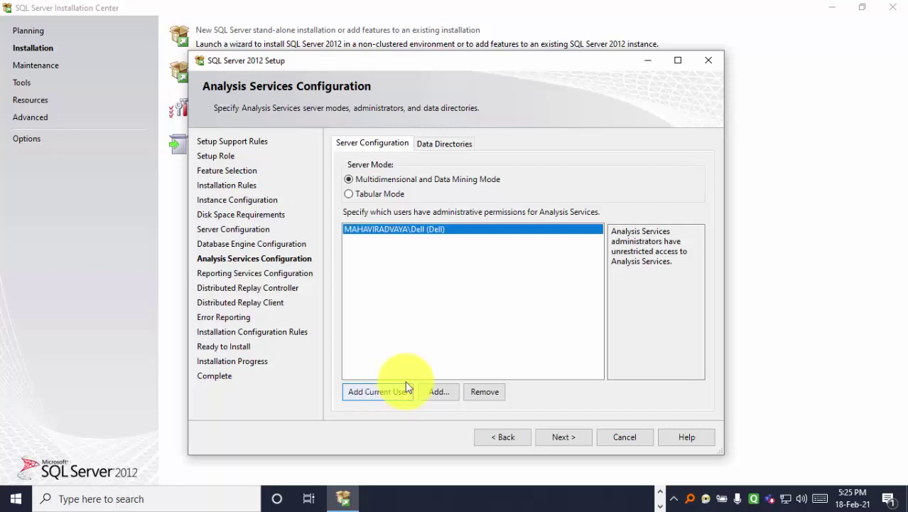
pyautogui.click(561, 437)
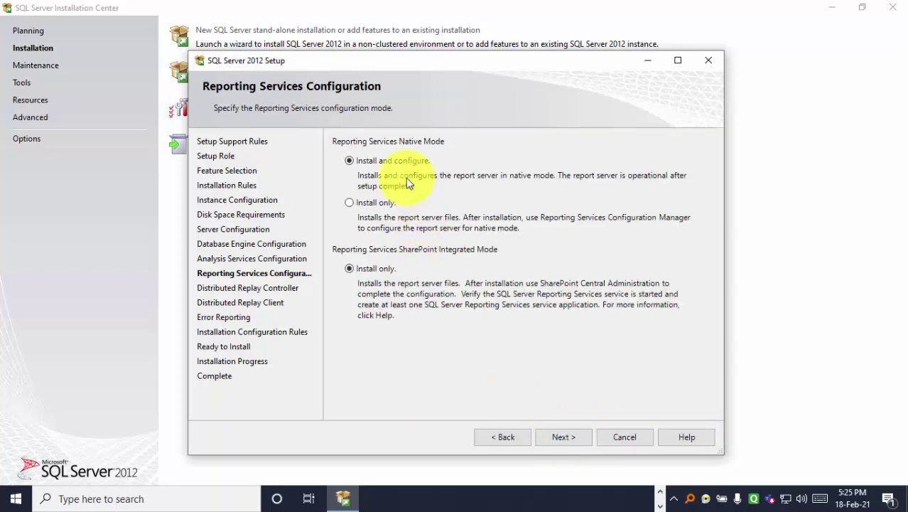
pyautogui.click(573, 433)
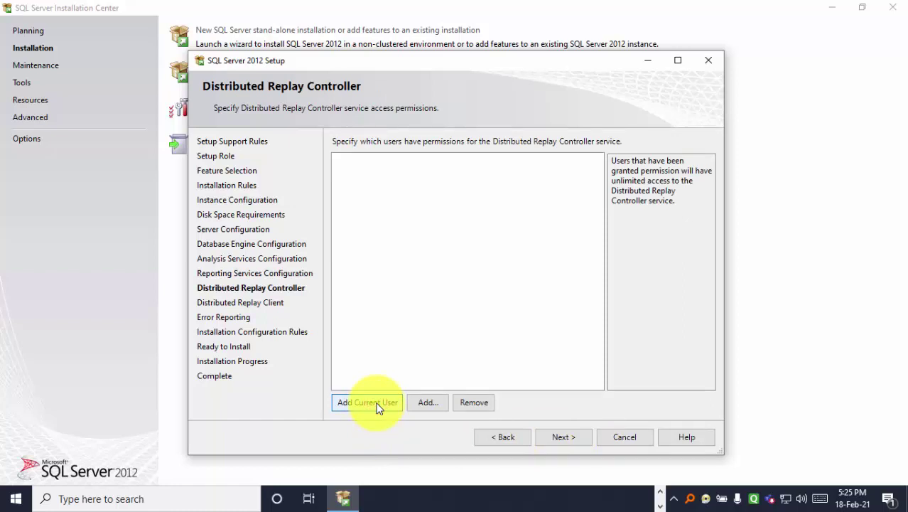
# Grant the current user Distributed Replay Controller permissions and enter the controller machine name for the Distributed Replay Client, keeping its default directories
pyautogui.click(378, 402)
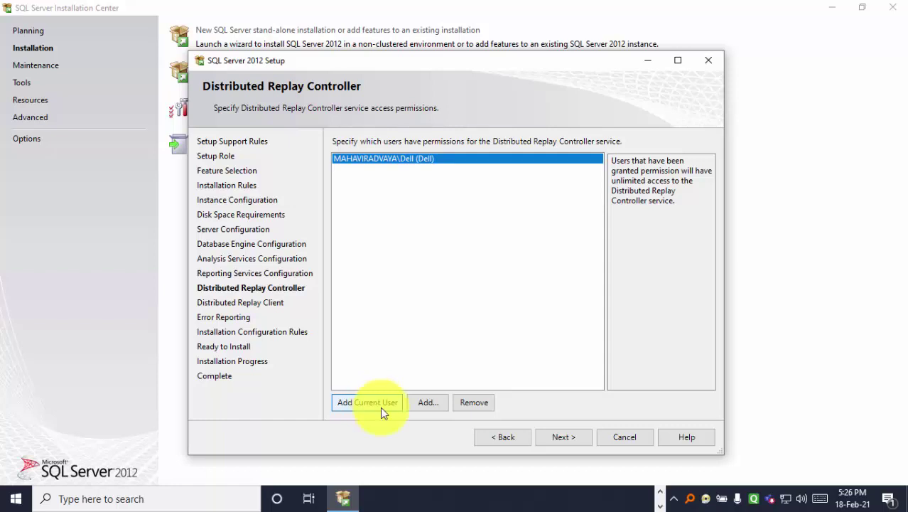
pyautogui.click(572, 442)
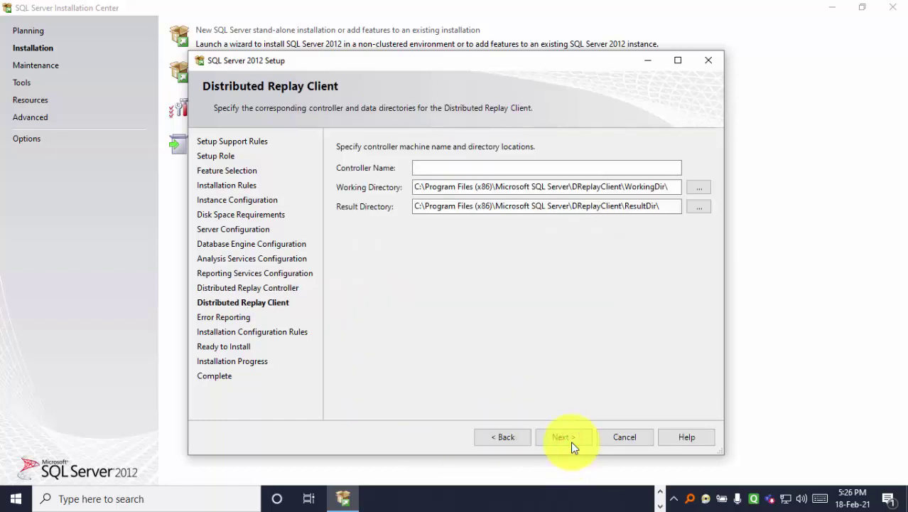
pyautogui.click(473, 165)
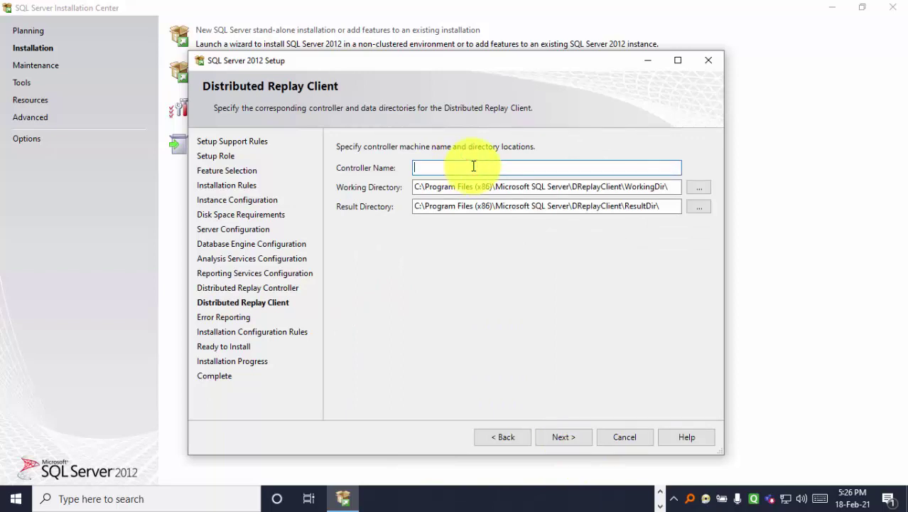
pyautogui.write('MahavirAdvaya')
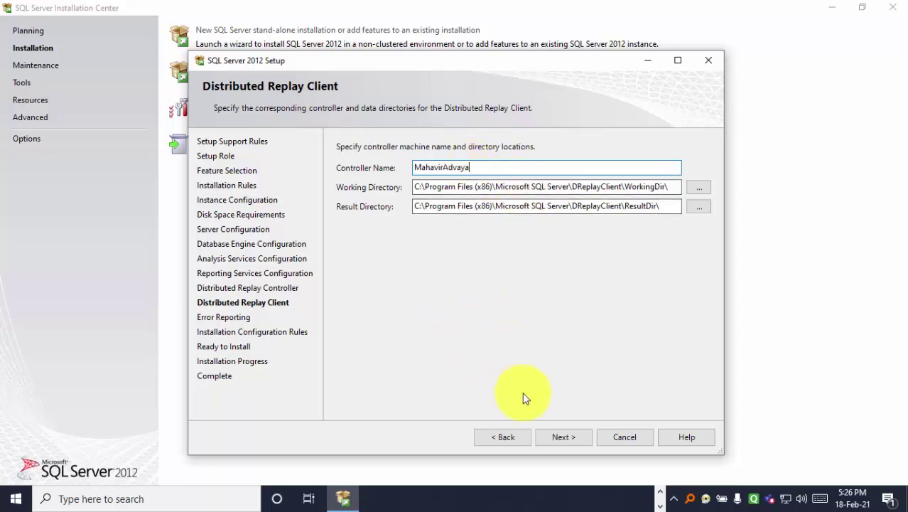
pyautogui.click(561, 435)
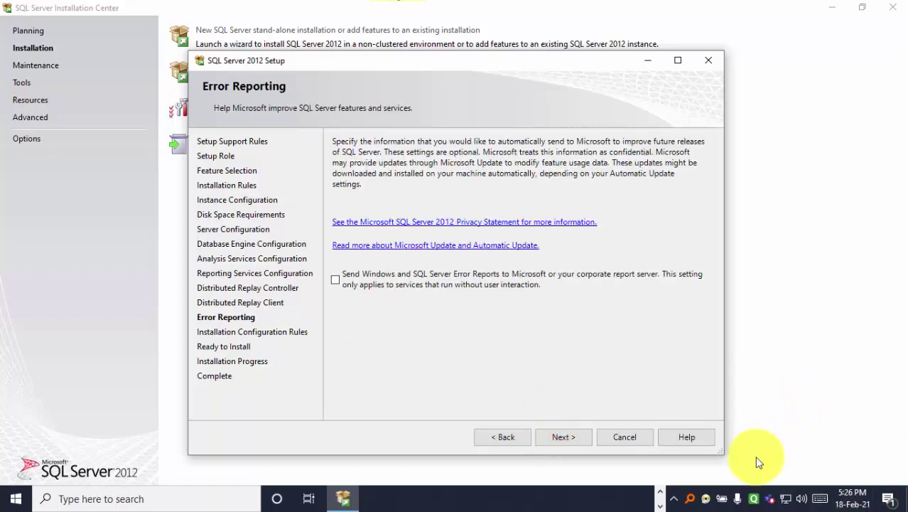
# Run the installation with error reporting left off, and acknowledge the computer restart notice once setup completes
pyautogui.click(568, 436)
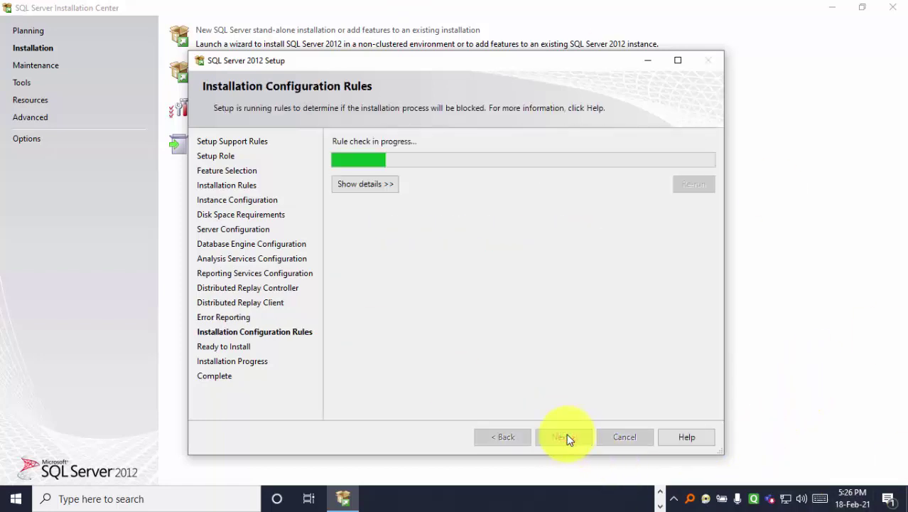
pyautogui.click(572, 435)
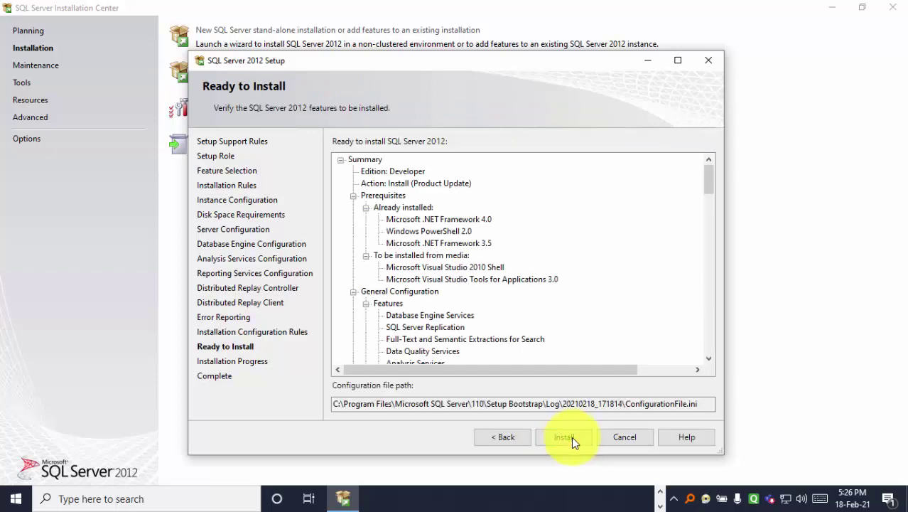
pyautogui.scroll(-20, 507, 283)
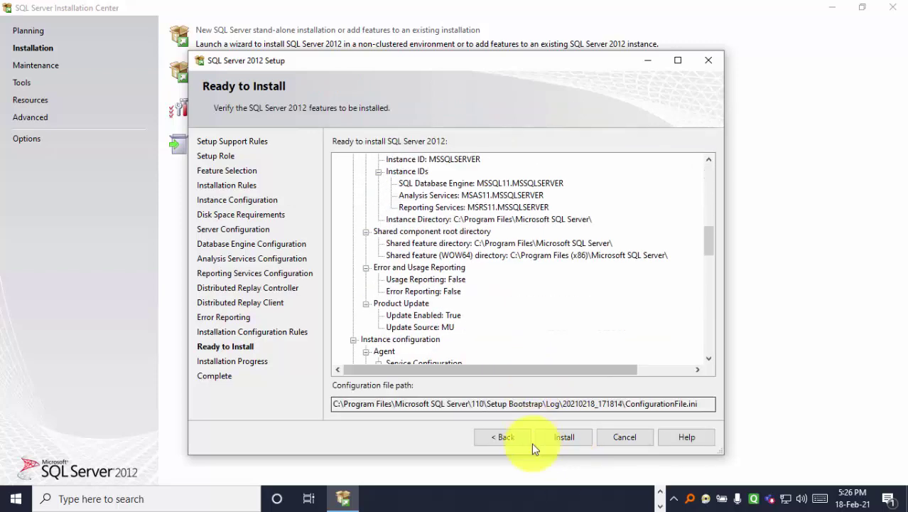
pyautogui.click(587, 440)
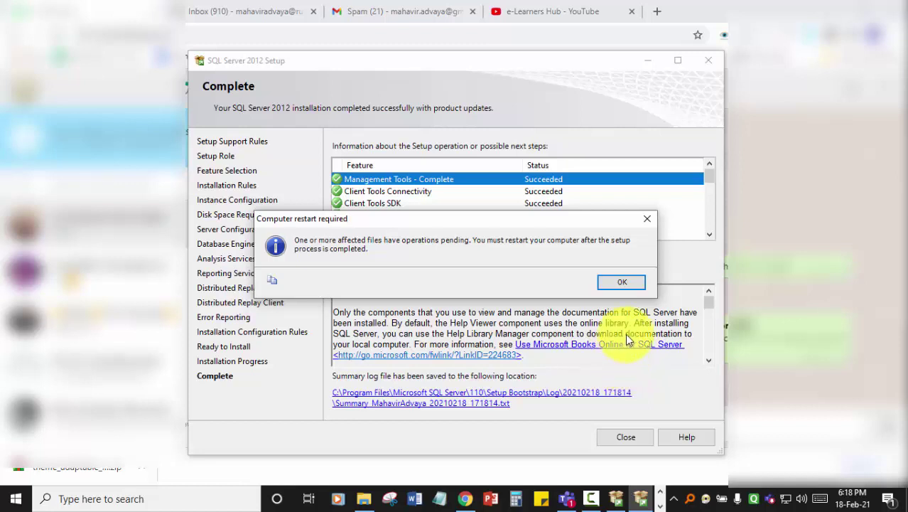
pyautogui.click(621, 283)
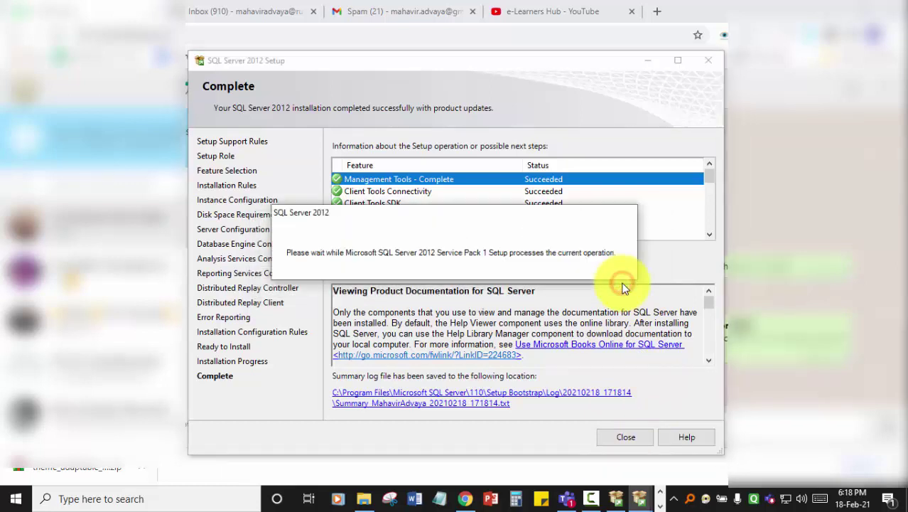